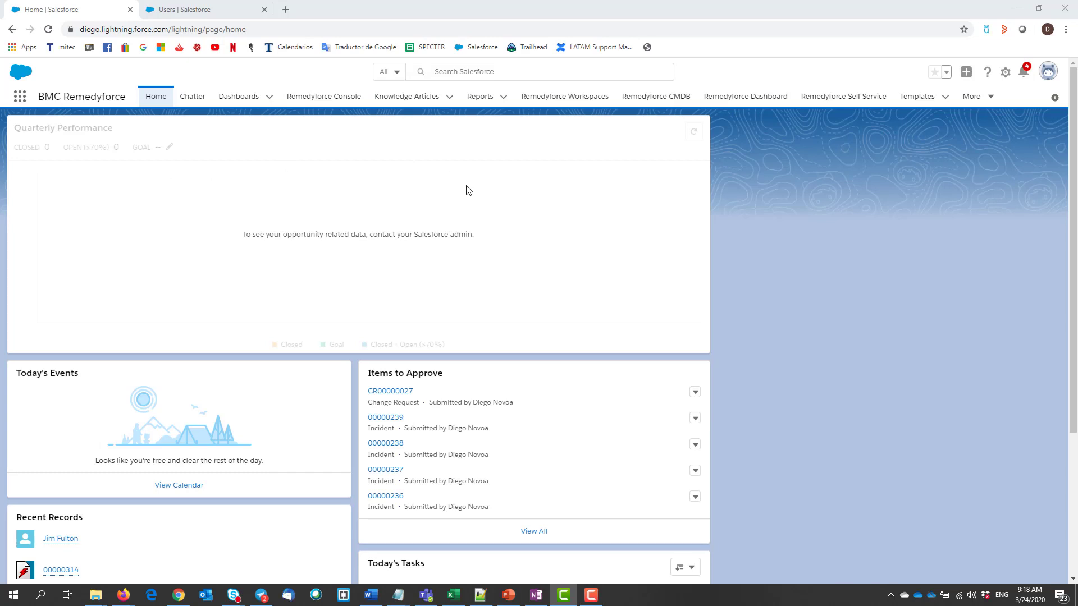
View one user's detail record, then return to Setup's All Users list in the other tab
left_click(1048, 71)
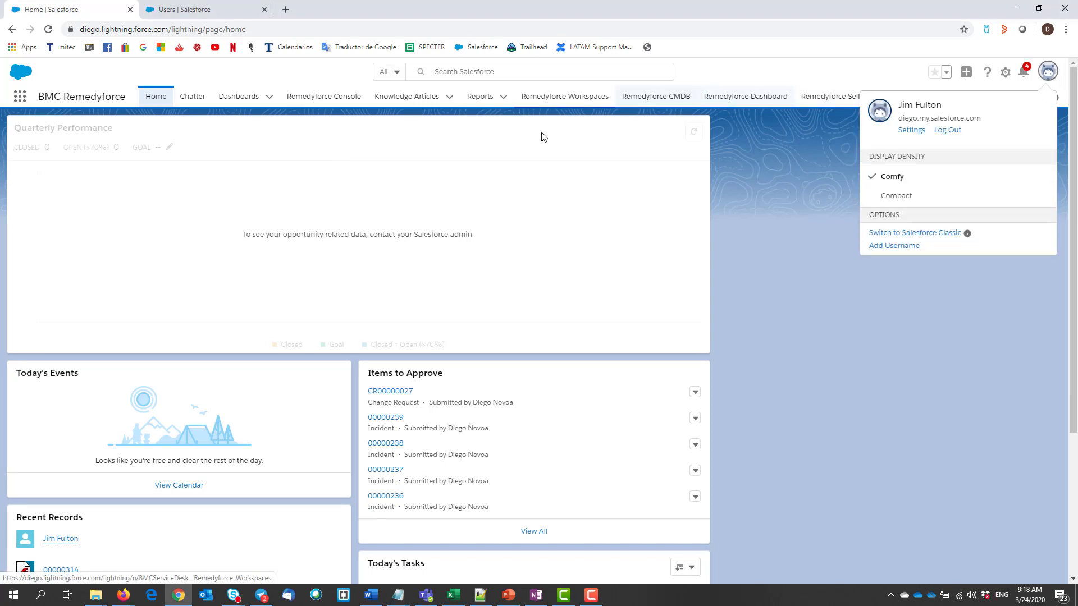
left_click(775, 238)
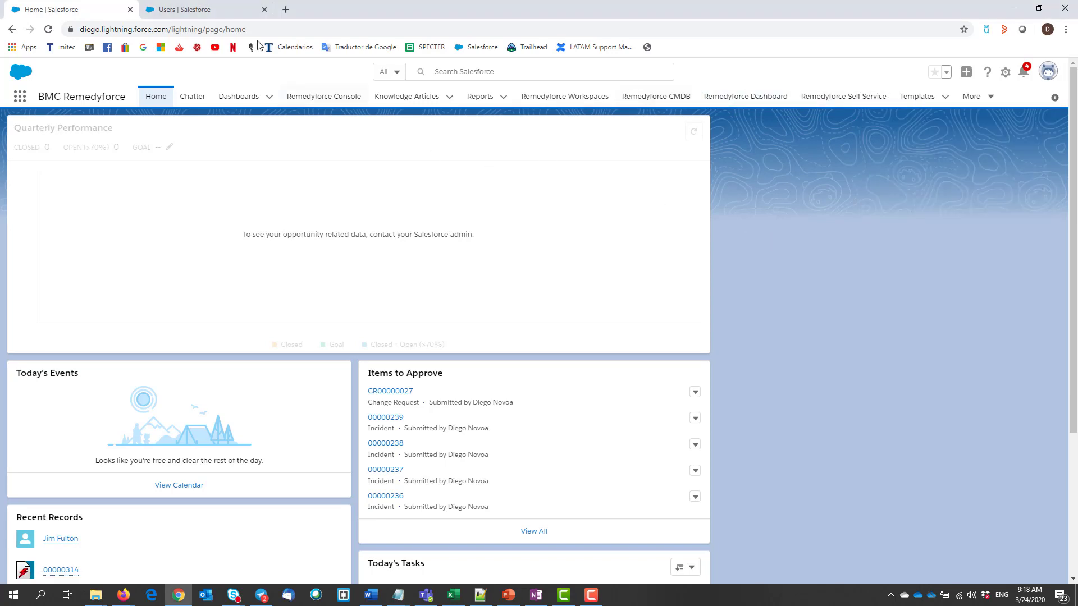
left_click(196, 9)
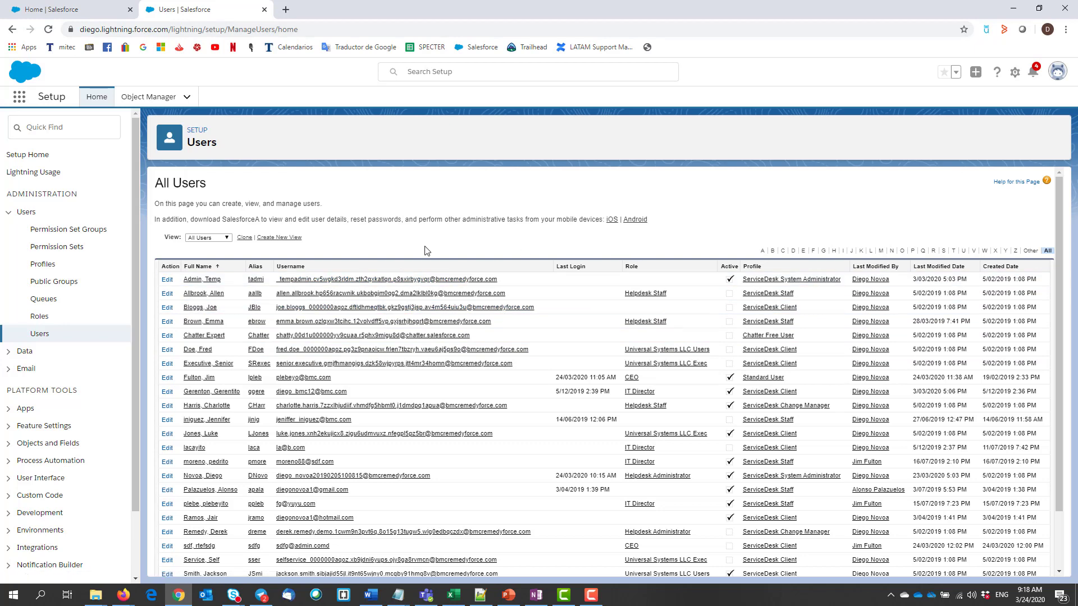
left_click(203, 349)
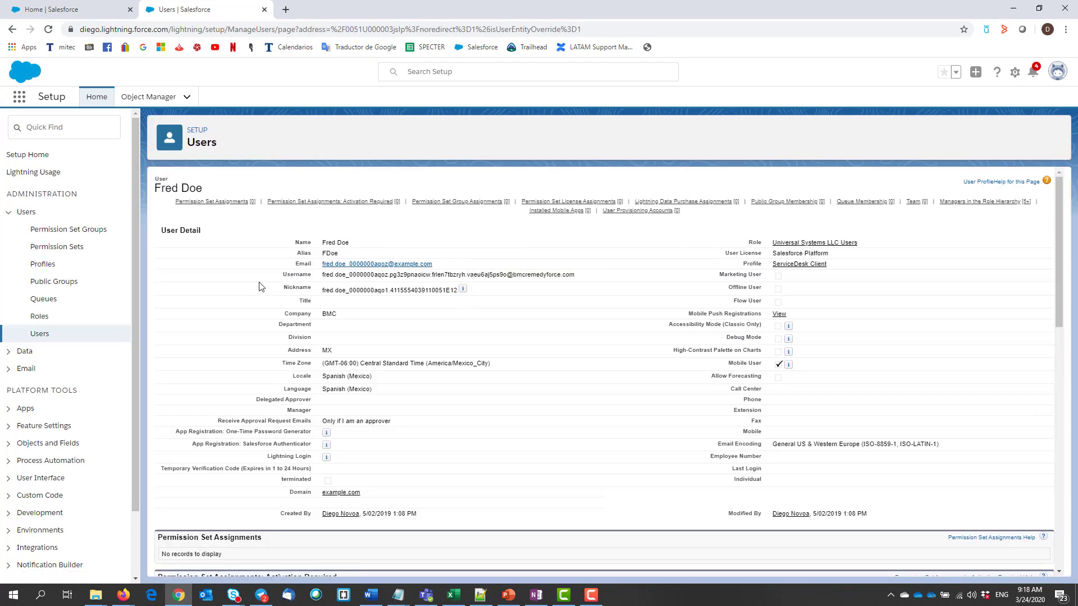
left_click(43, 338)
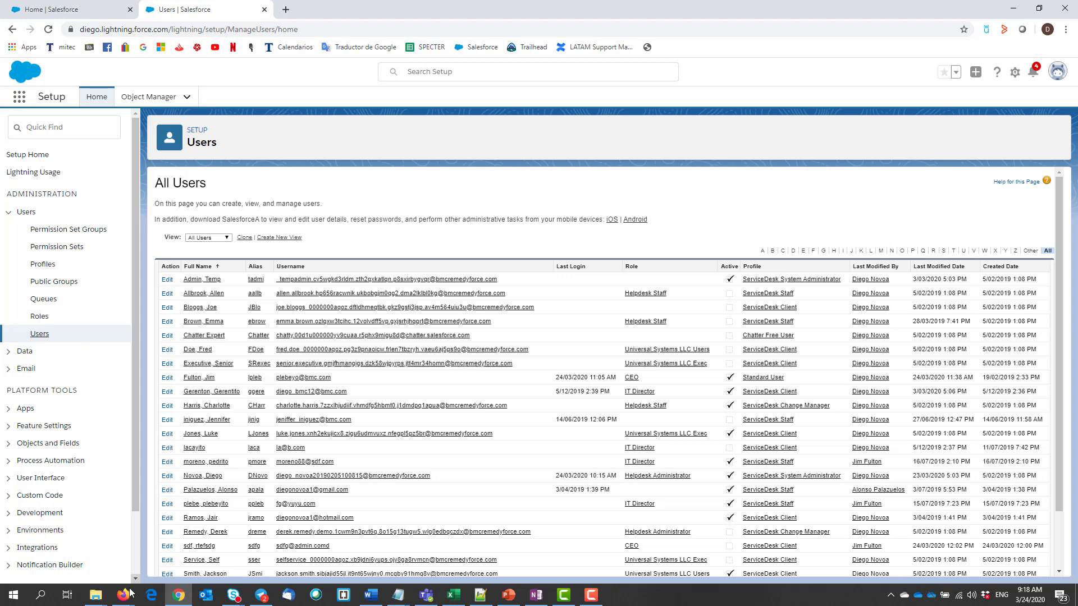
In the Firefox window, search Setup Quick Find for 'delegat' and open Delegated Administration
mouse_move(129, 593)
left_click(184, 541)
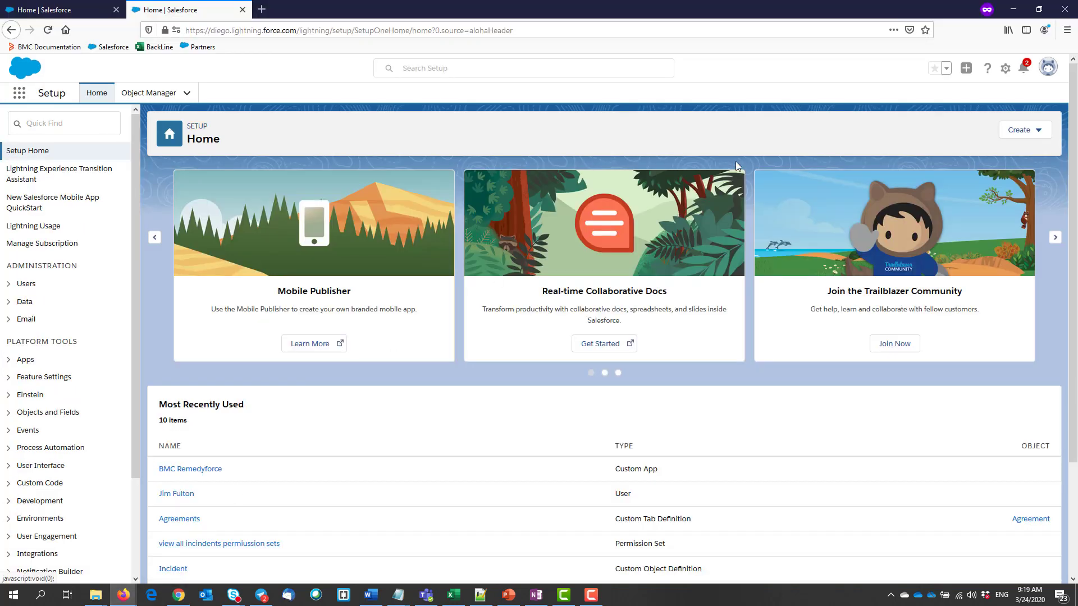
left_click(1048, 66)
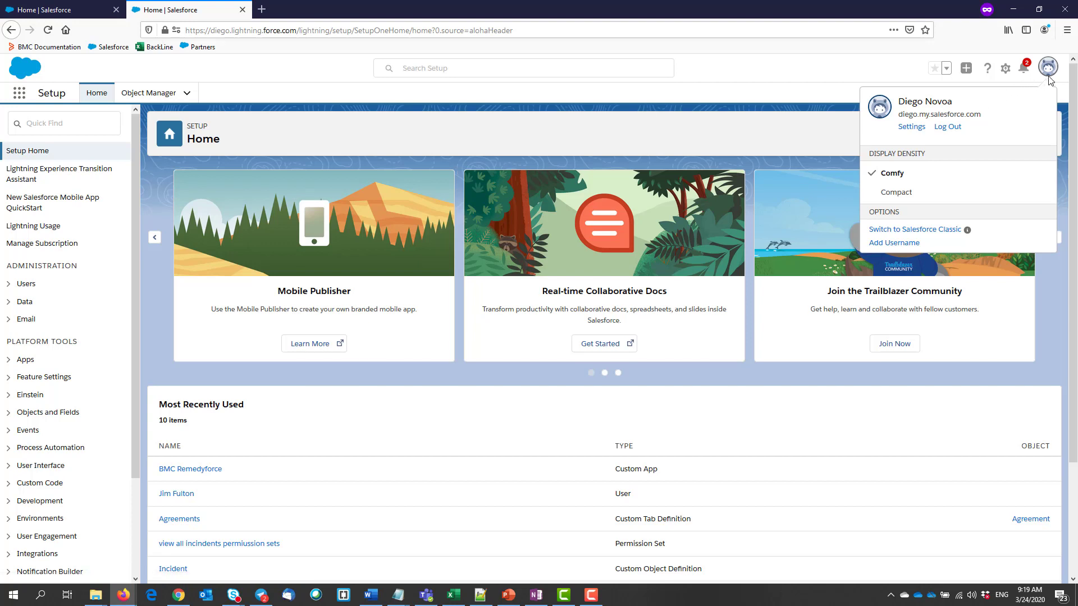
left_click(1017, 79)
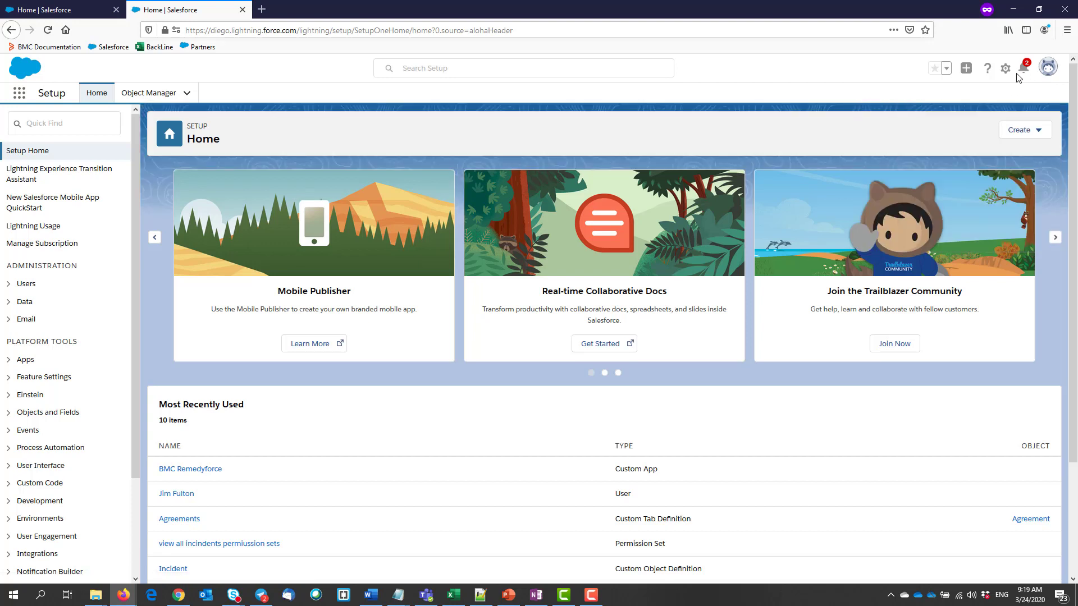
left_click(60, 123)
type("delegate")
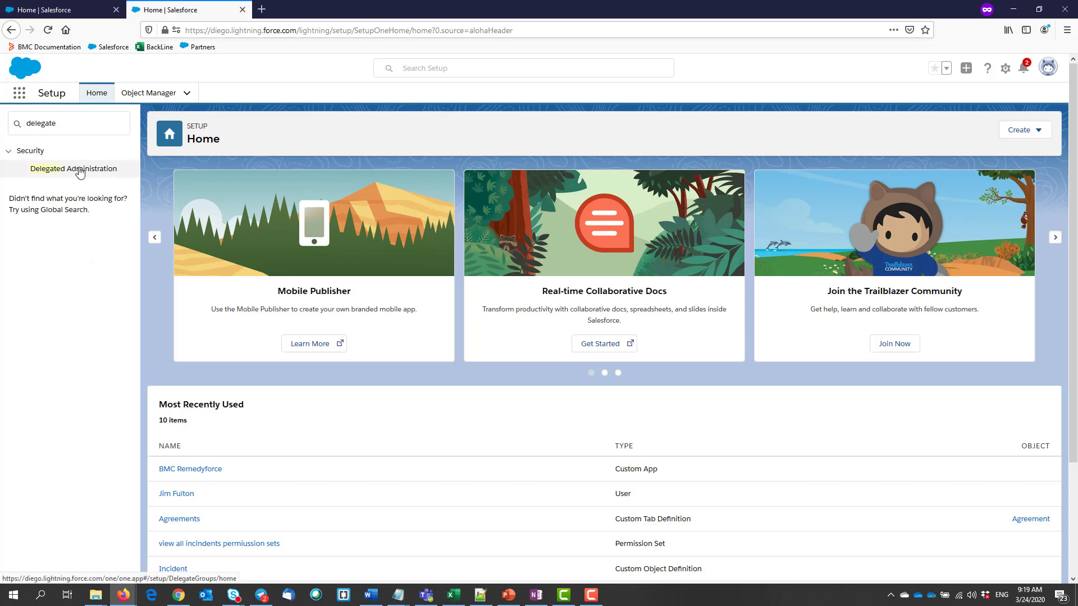
left_click(84, 169)
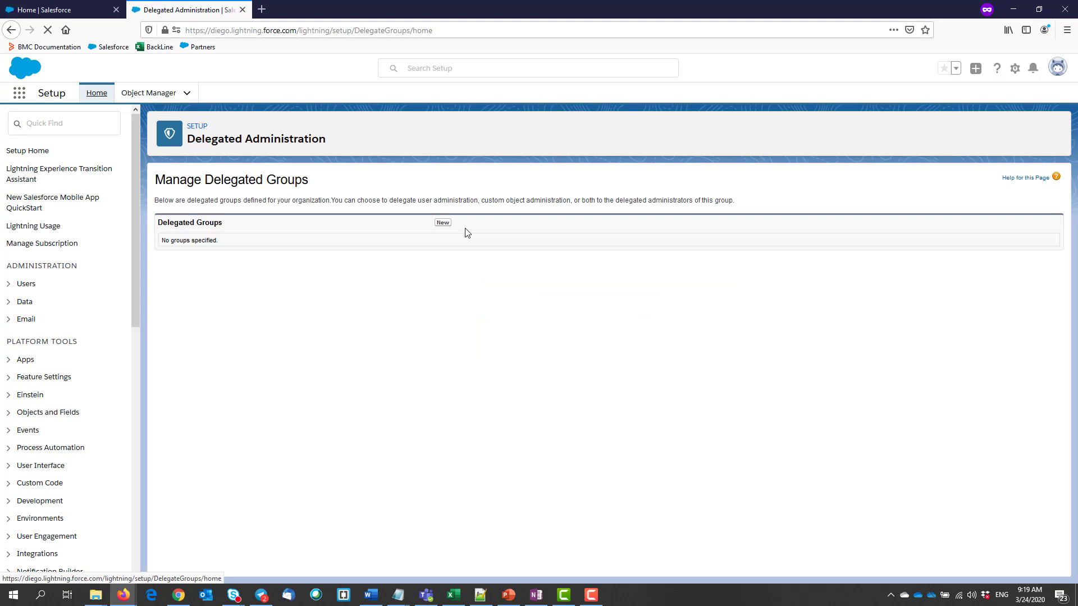
Create and save a delegated group named 'test' with its auto-filled developer name
left_click(443, 223)
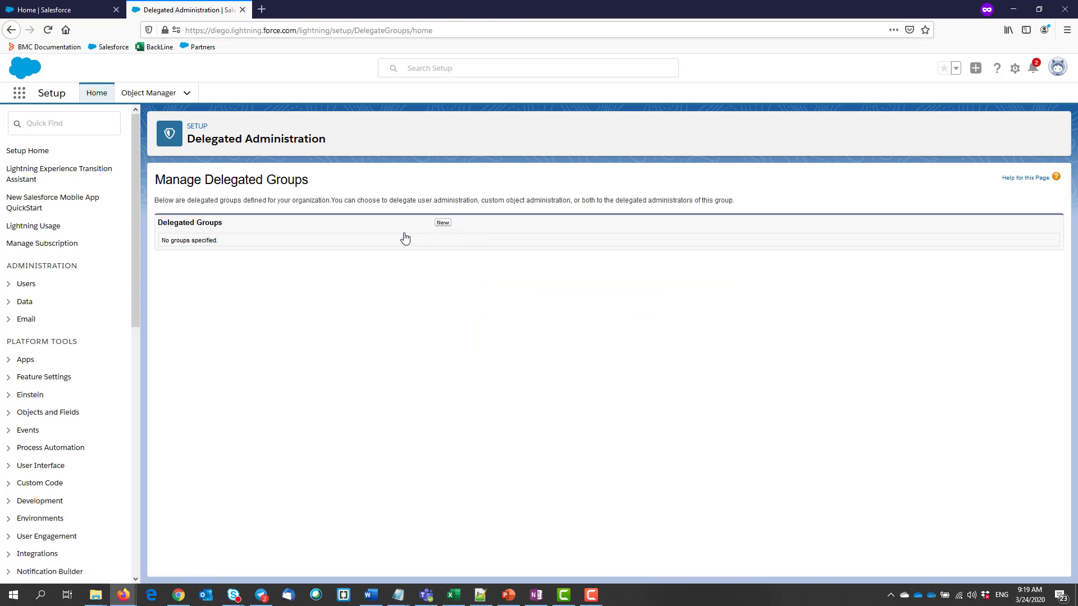
left_click(365, 236)
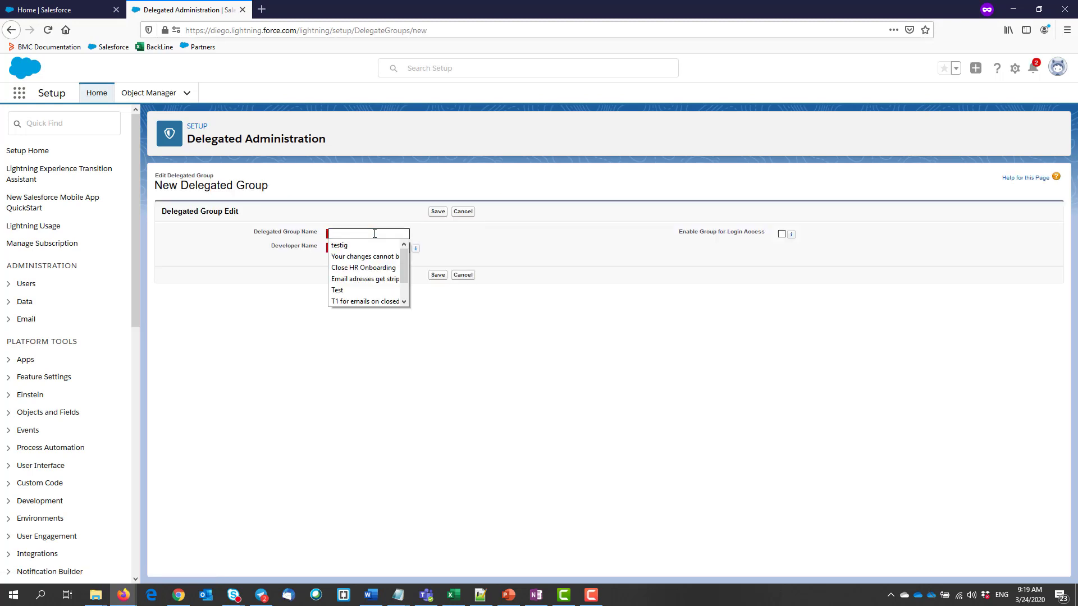
type("test")
left_click(396, 225)
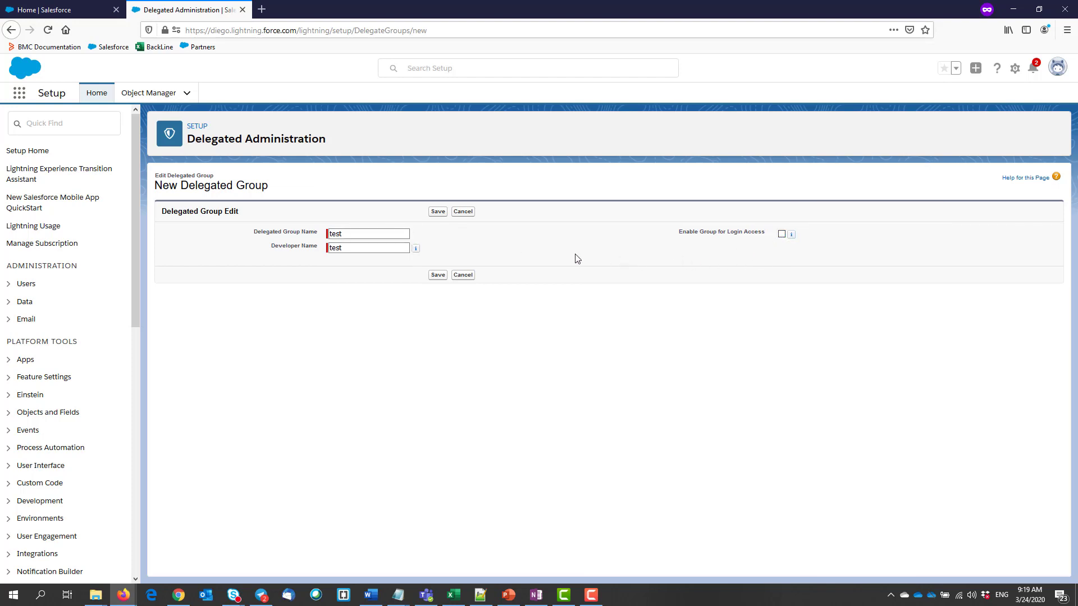
left_click(438, 212)
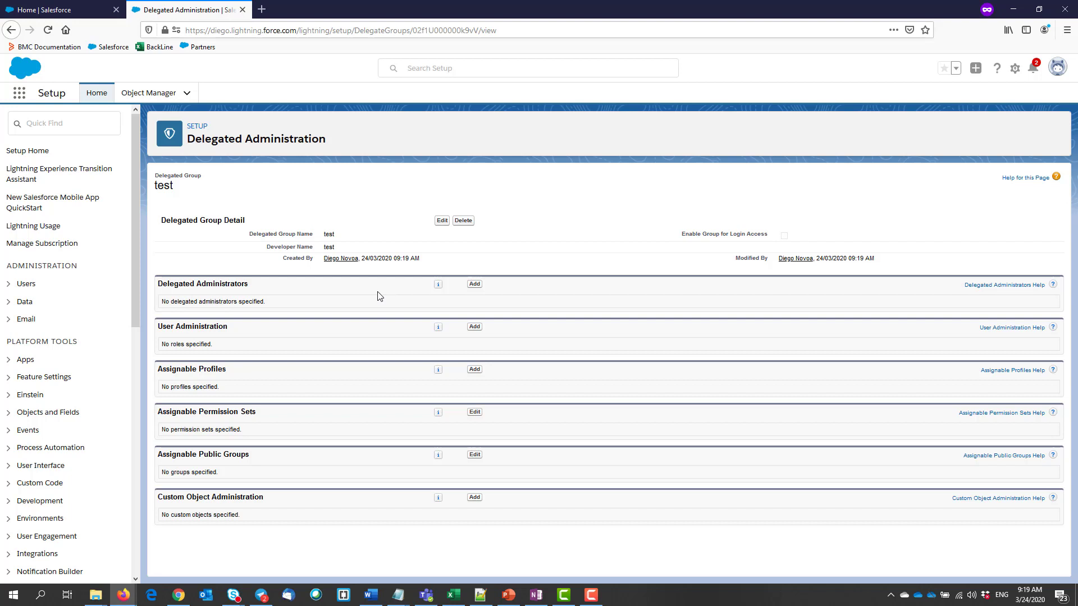
Look up the CEO-role user by name and save them as the test group's delegated administrator
left_click(475, 284)
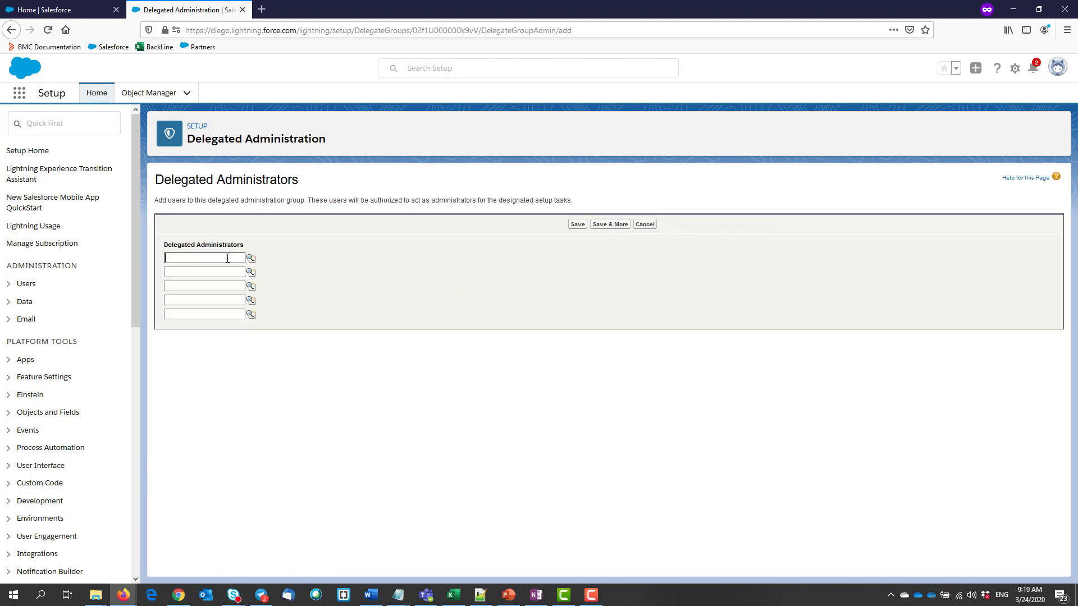
type("jim f")
left_click(251, 258)
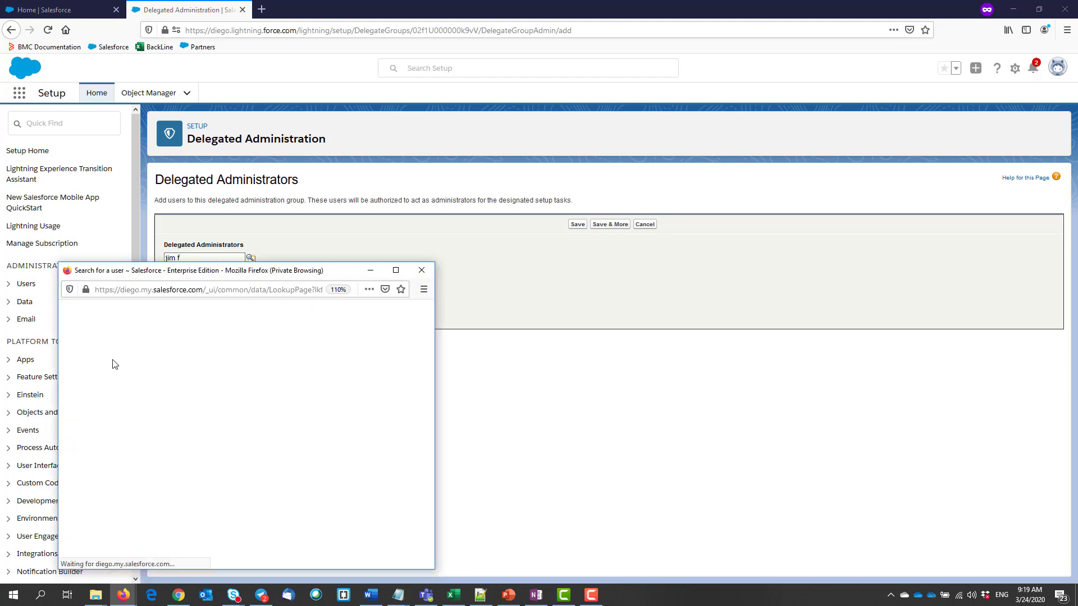
left_click(85, 430)
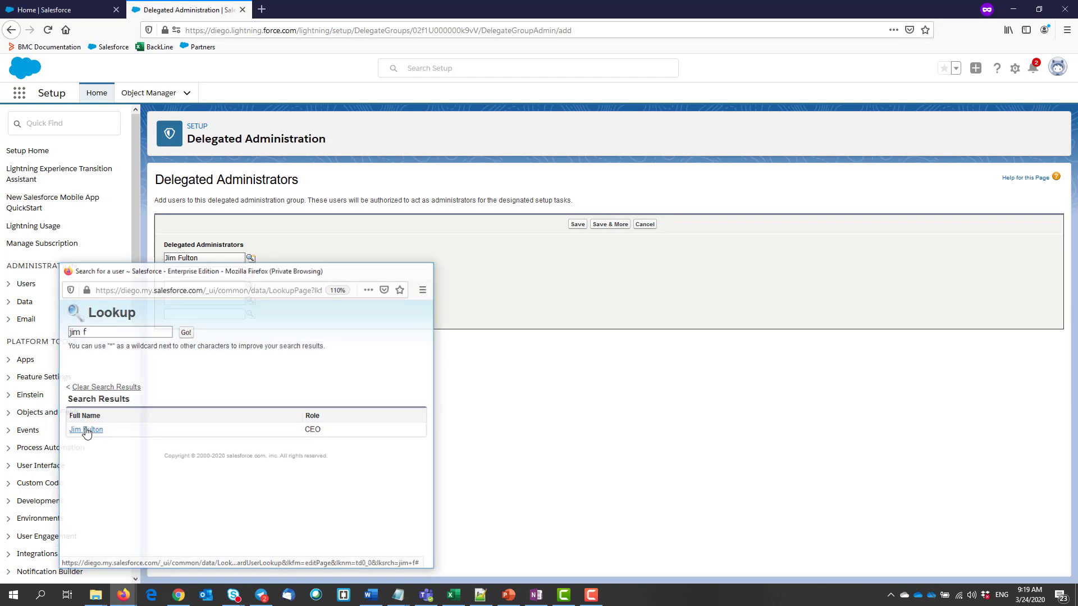
left_click(578, 224)
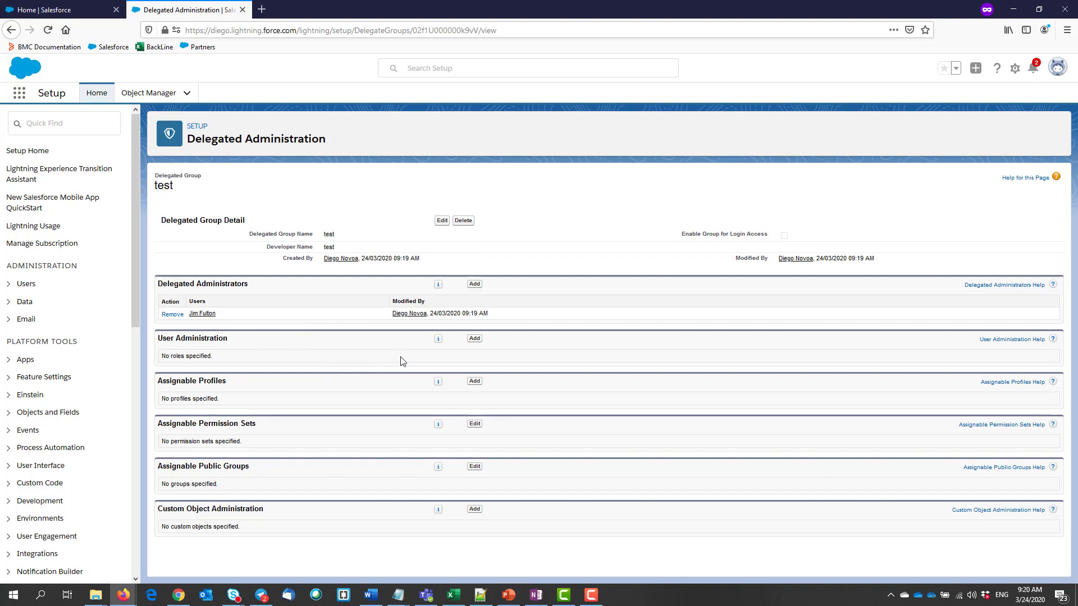
Add the CEO role under User Administration's Roles and Subordinates and save it
left_click(473, 339)
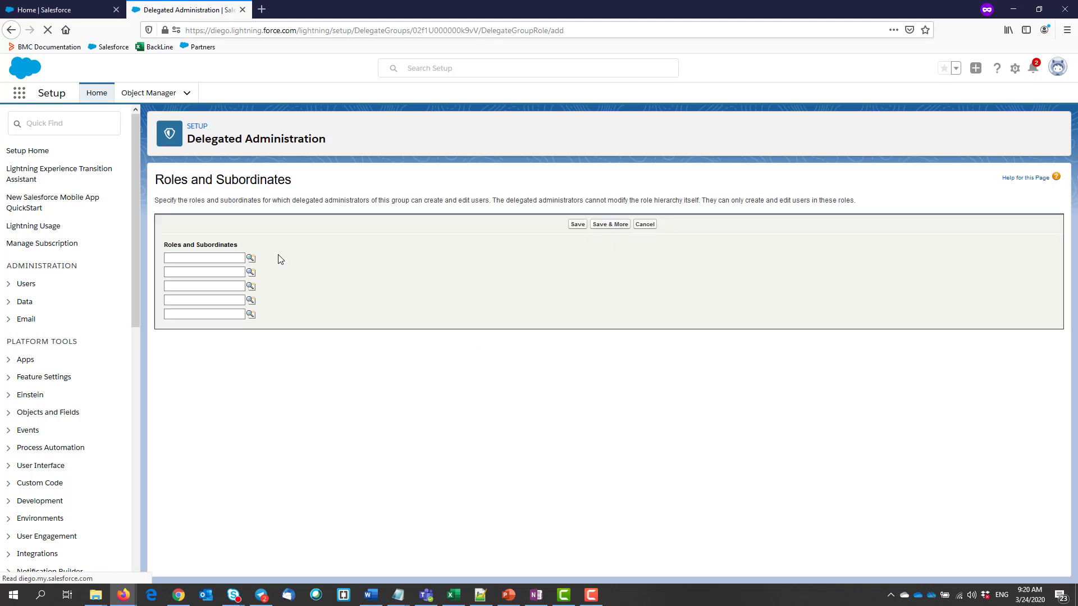
type("ce")
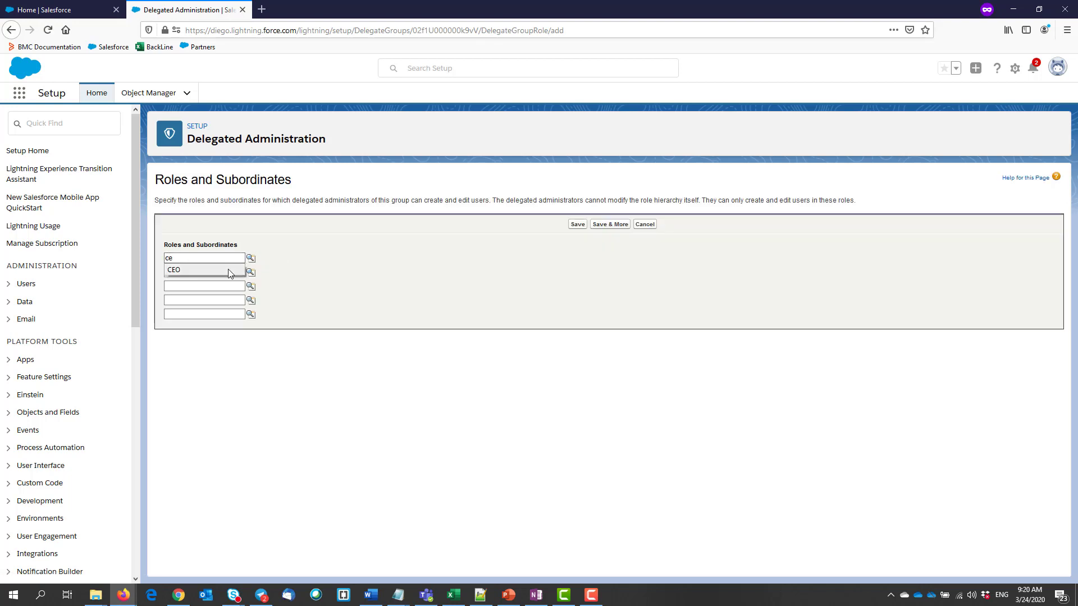
left_click(227, 270)
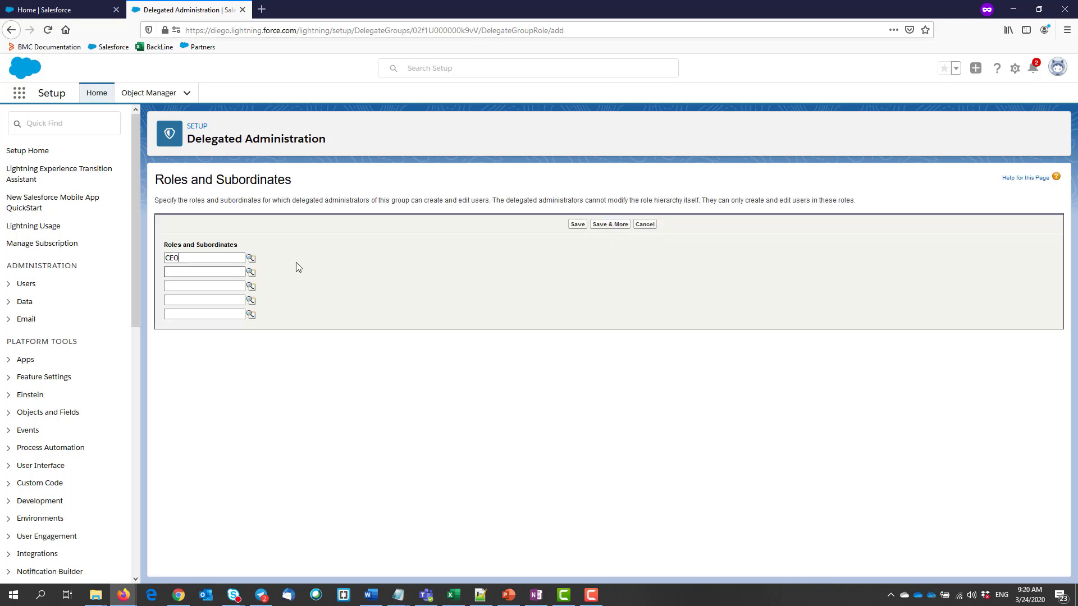
left_click(575, 226)
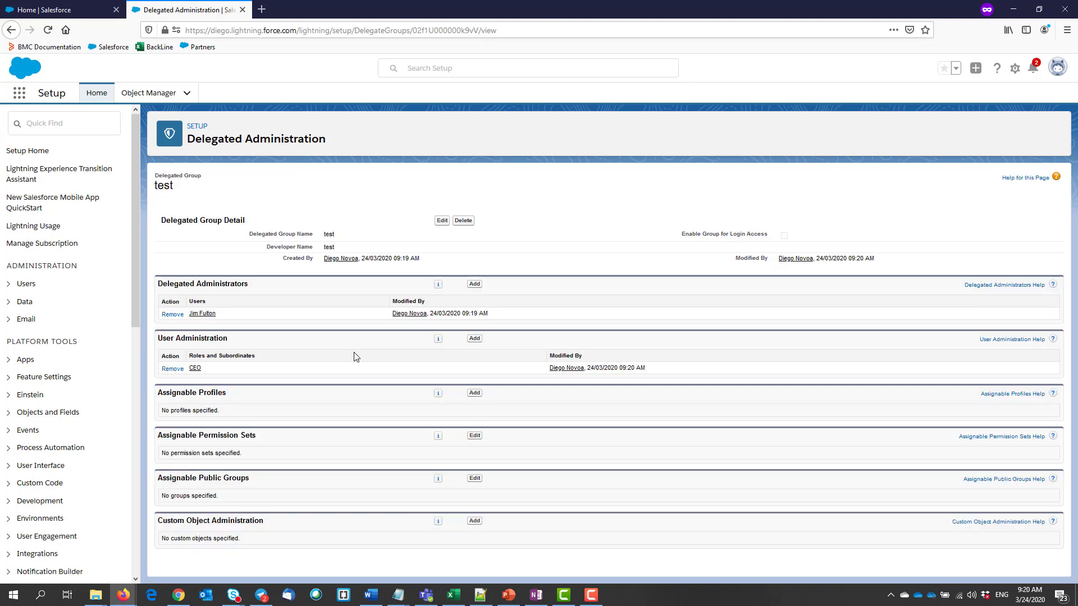
Pick ServiceDesk Staff from the profile lookup as an assignable profile and save, accepting the warning
left_click(476, 394)
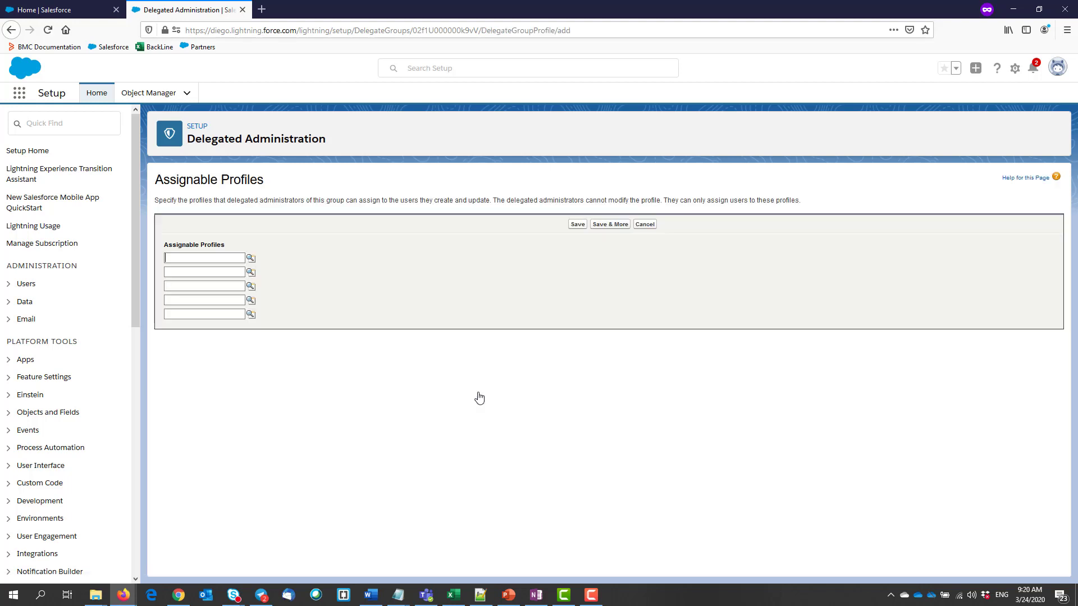
left_click(251, 259)
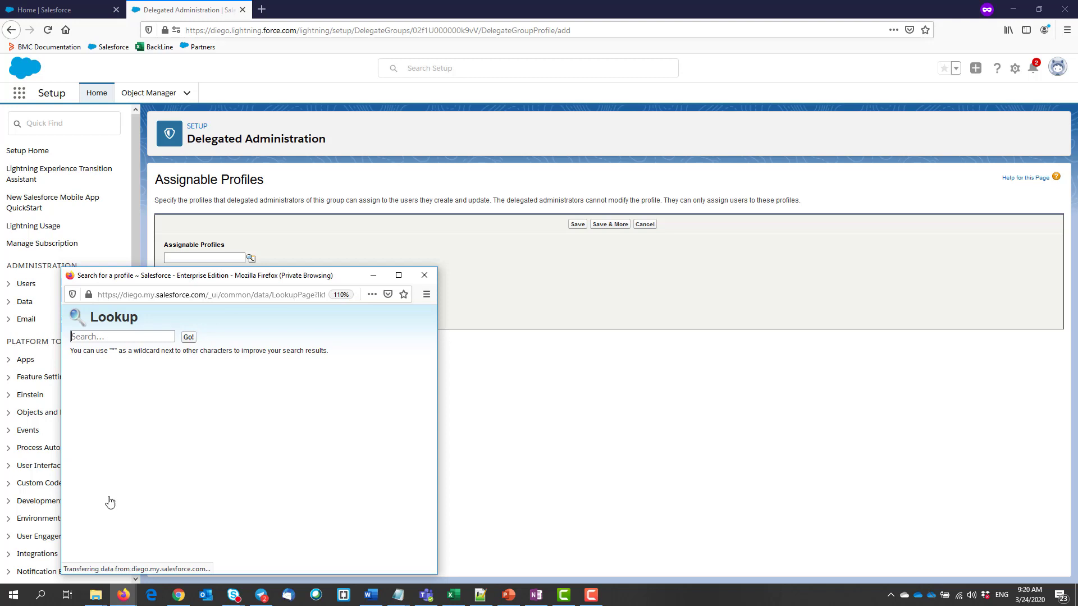
scroll(124, 540, "down", 3)
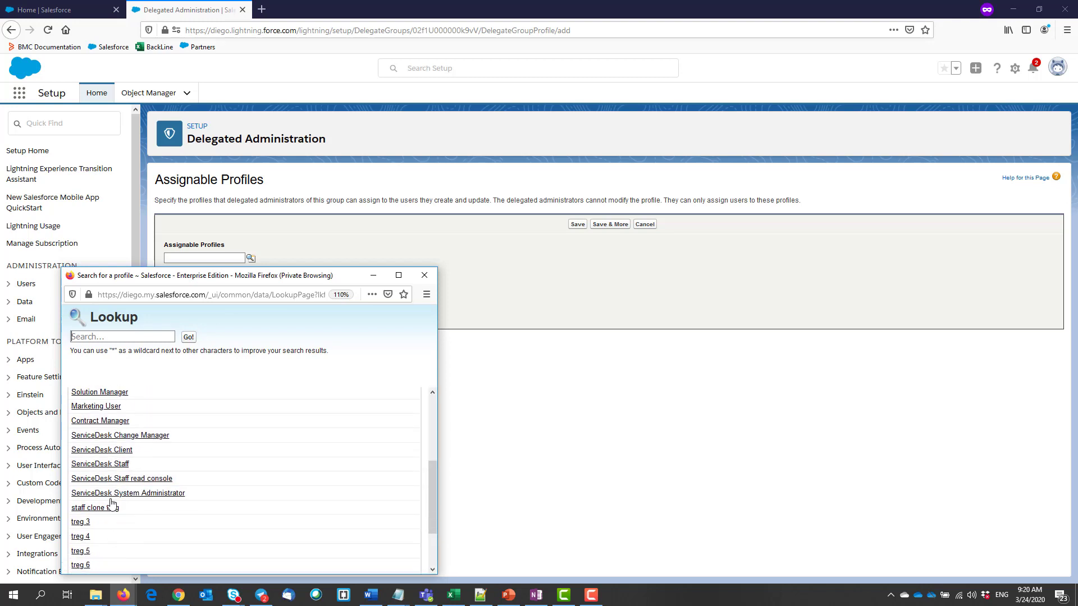
left_click(112, 466)
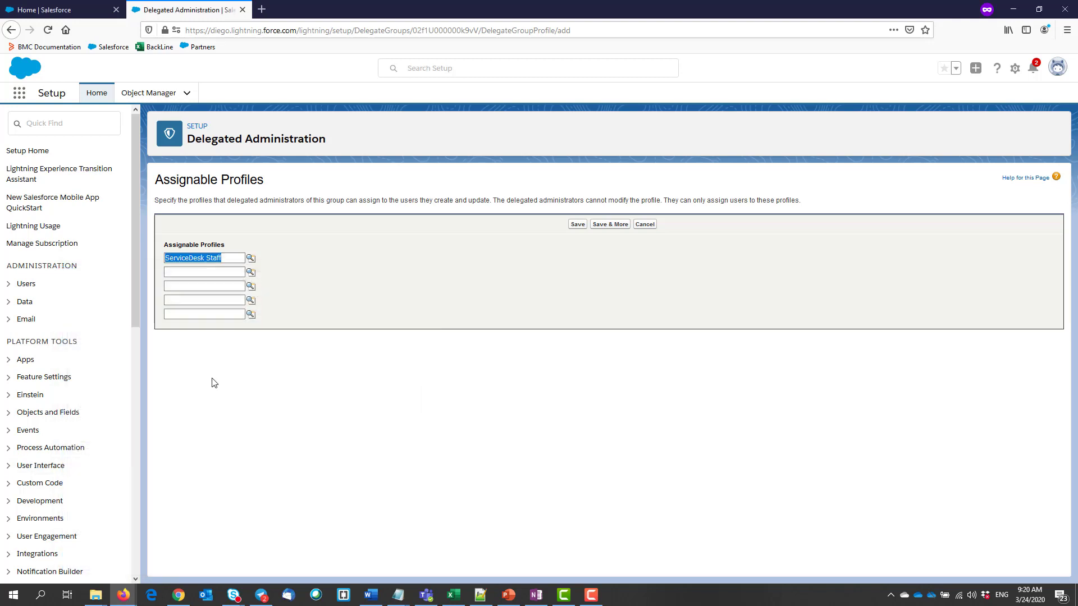
left_click(576, 226)
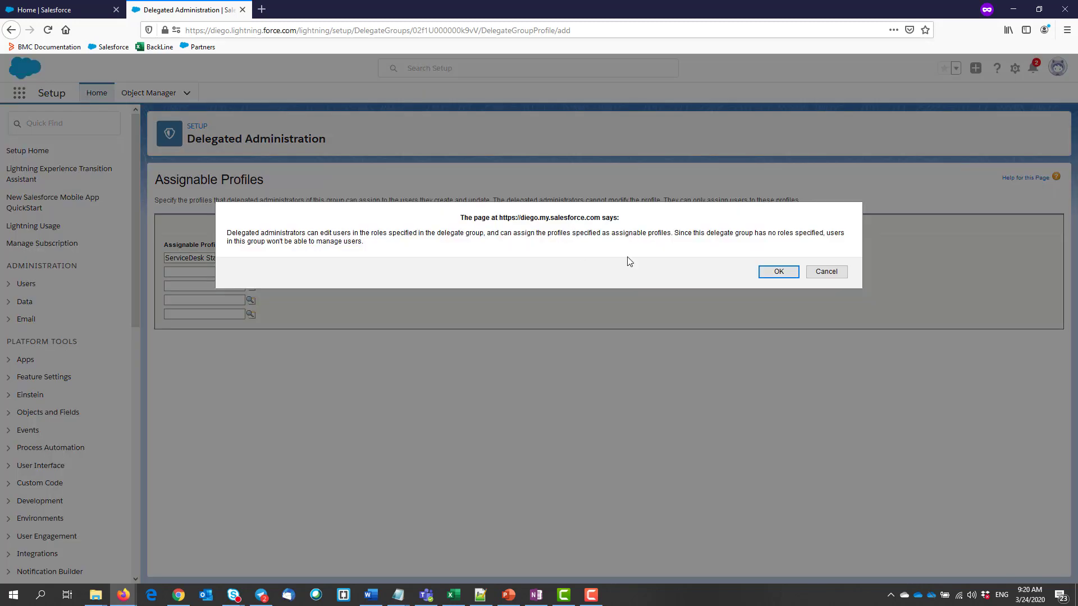
left_click(778, 271)
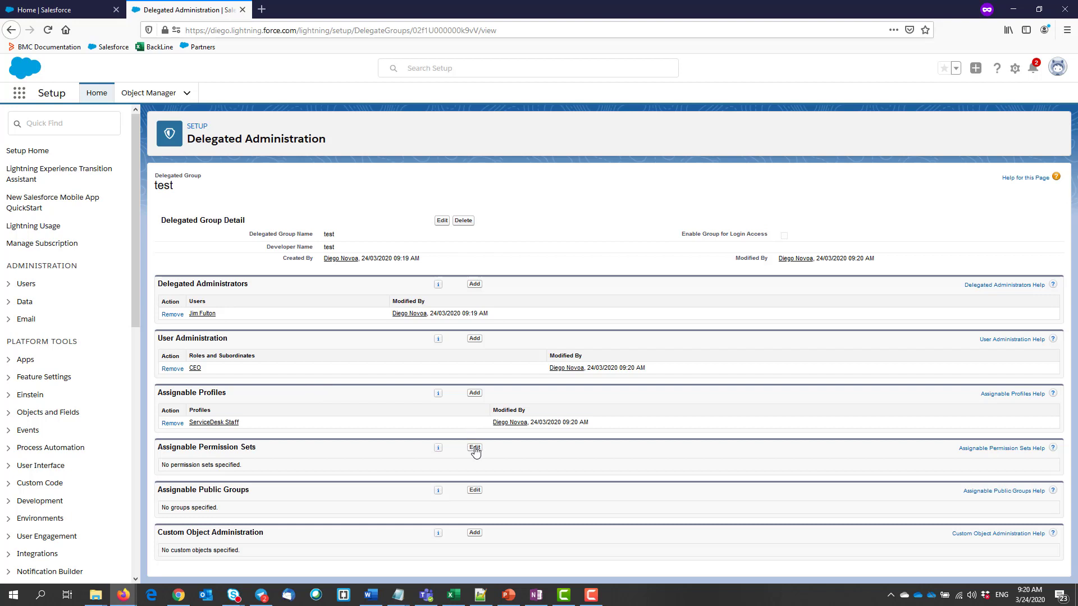
Enable ServiceDesk Staff as an assignable permission set, save, and return to the Chrome window
left_click(474, 447)
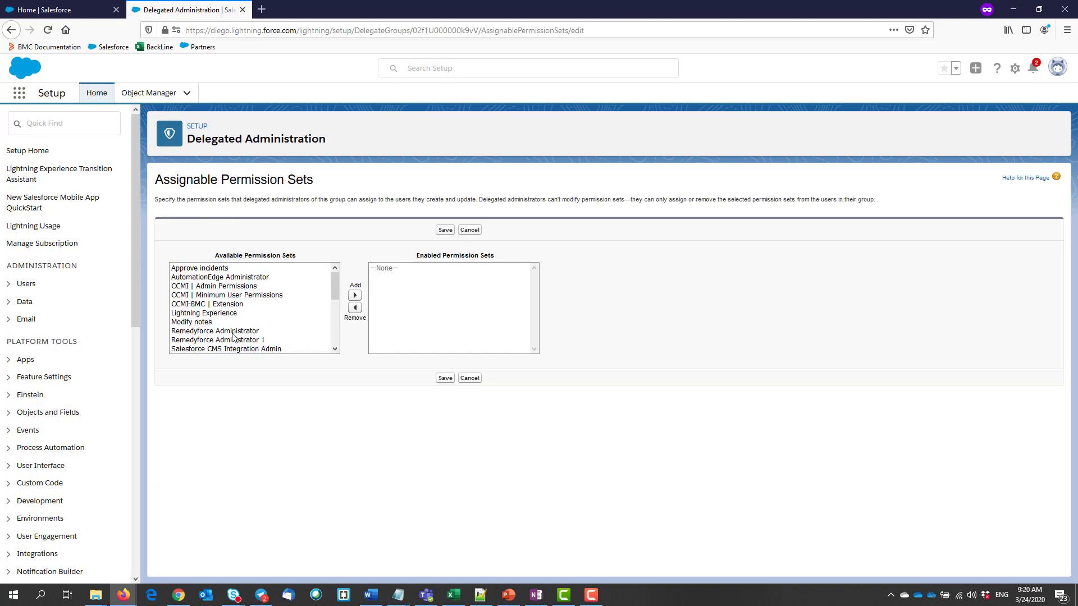
scroll(254, 336, "down", 3)
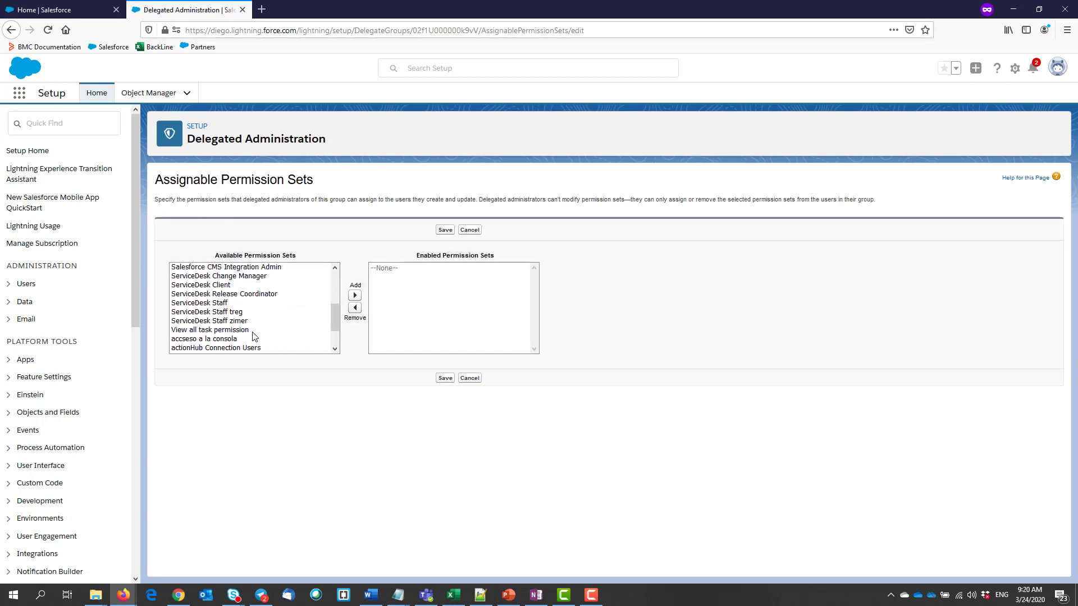
left_click(230, 303)
left_click(355, 295)
left_click(445, 230)
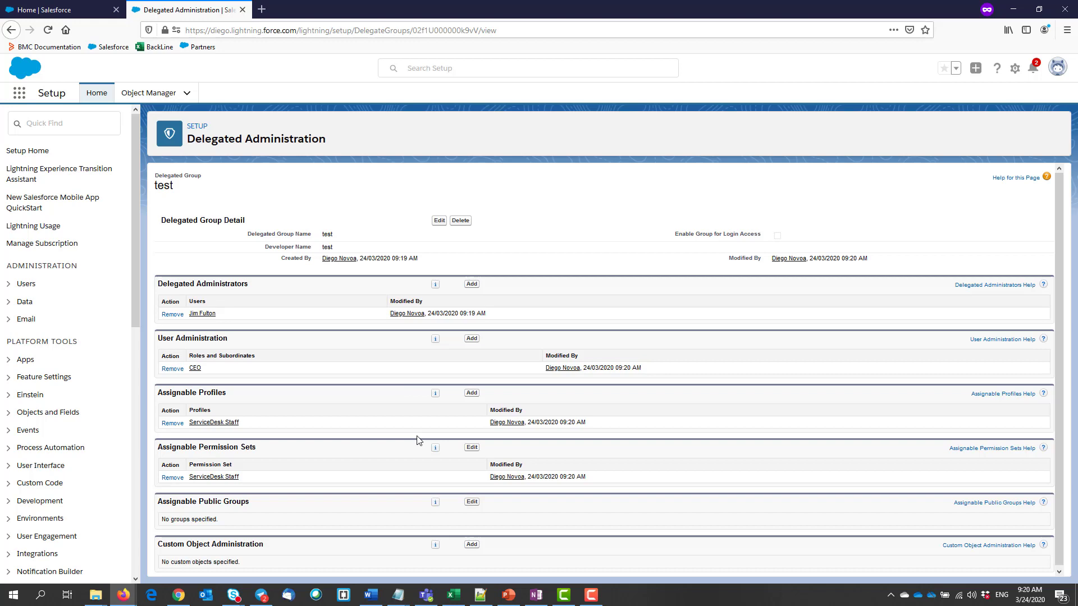
key("alt+Tab")
As the delegated administrator, refresh the Users list and start a blank New User form
left_click(1056, 76)
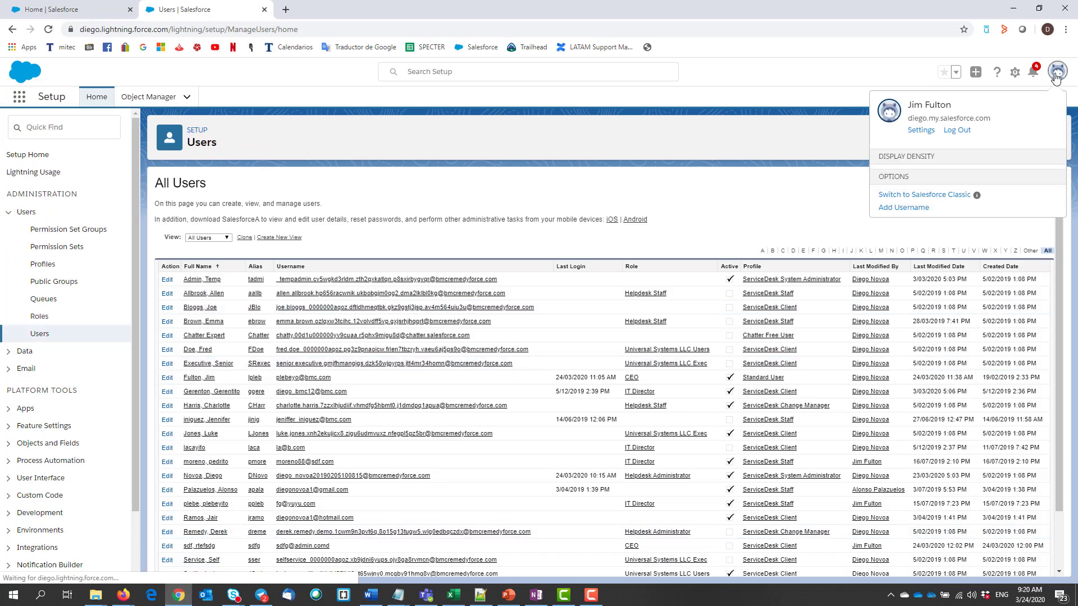
left_click(767, 123)
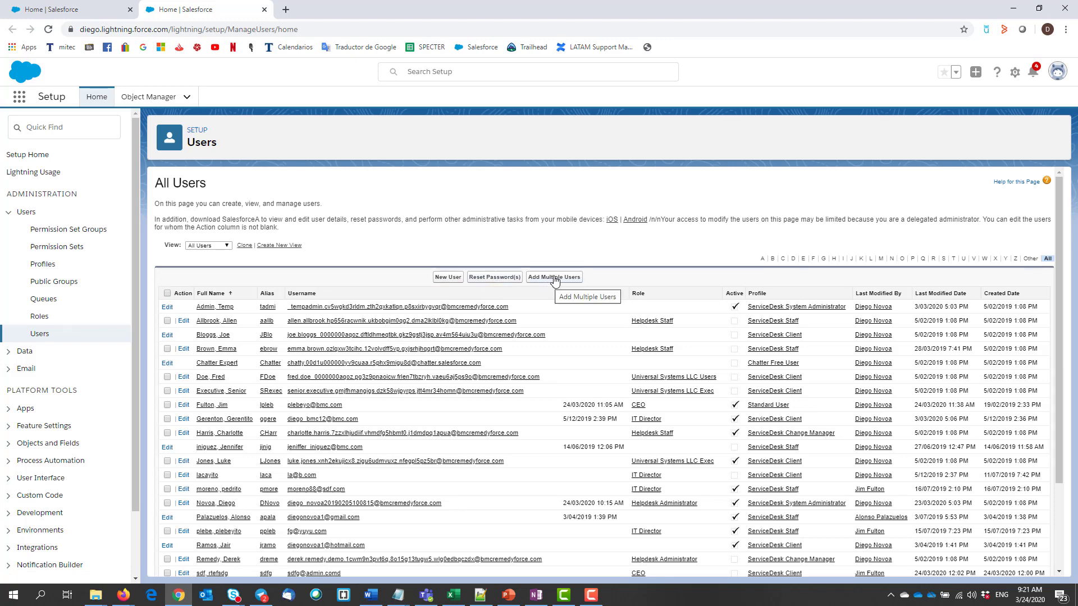
left_click(443, 282)
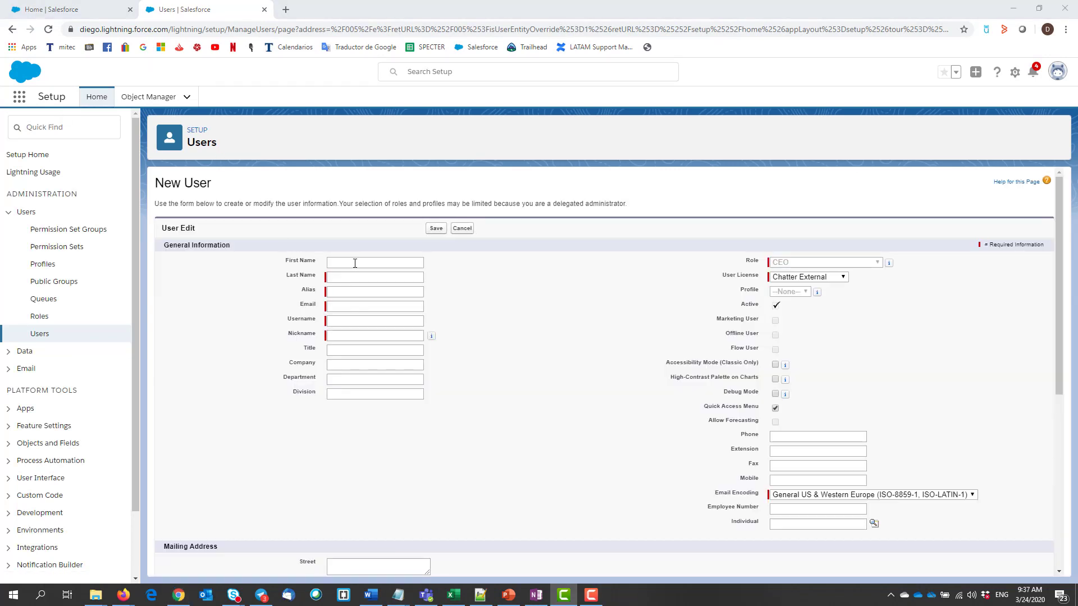
Enter first name 'test guy' and last name 'guy', then begin the user's e-mail address
left_click(354, 263)
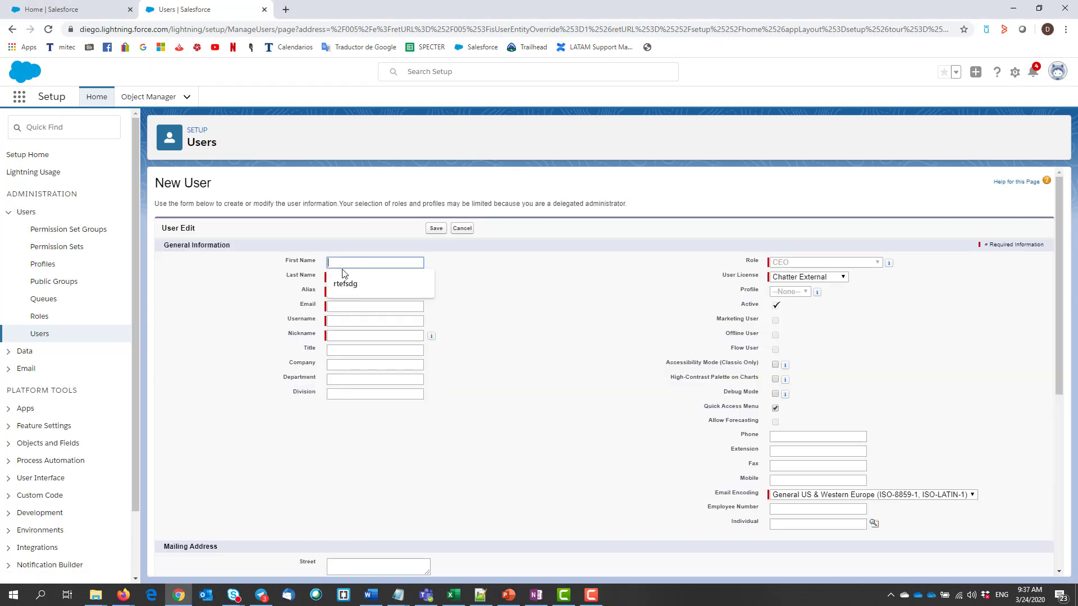
type("test guy")
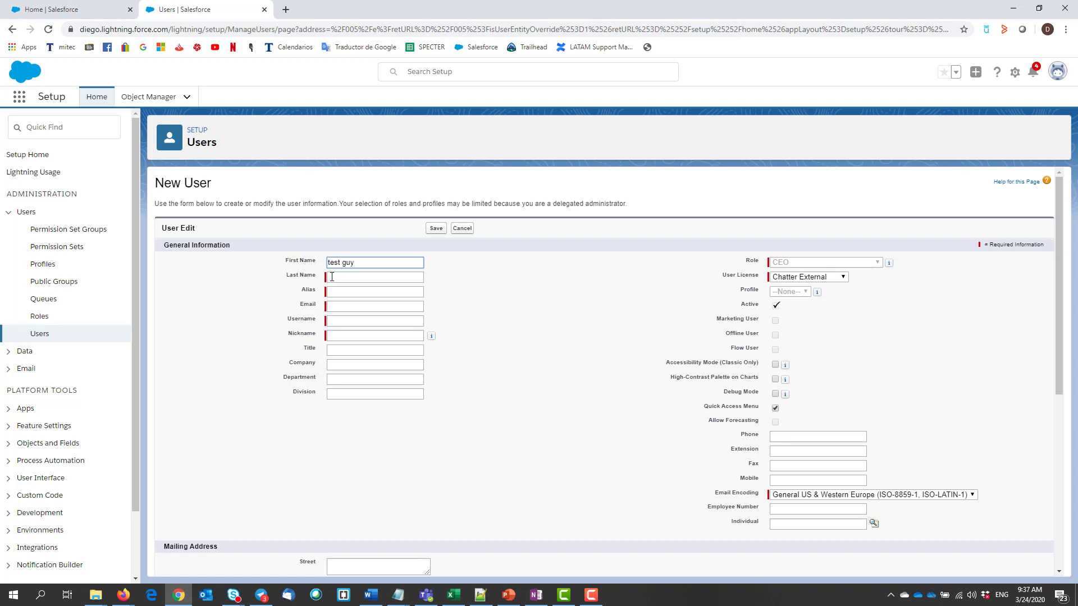
left_click(364, 277)
type("guy")
left_click(378, 315)
left_click(366, 308)
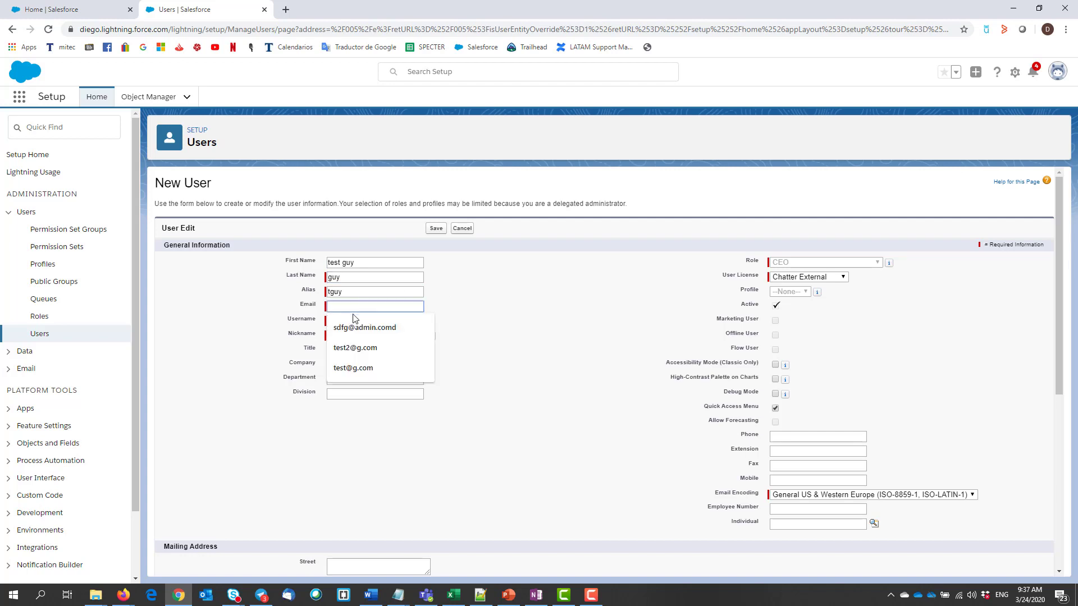
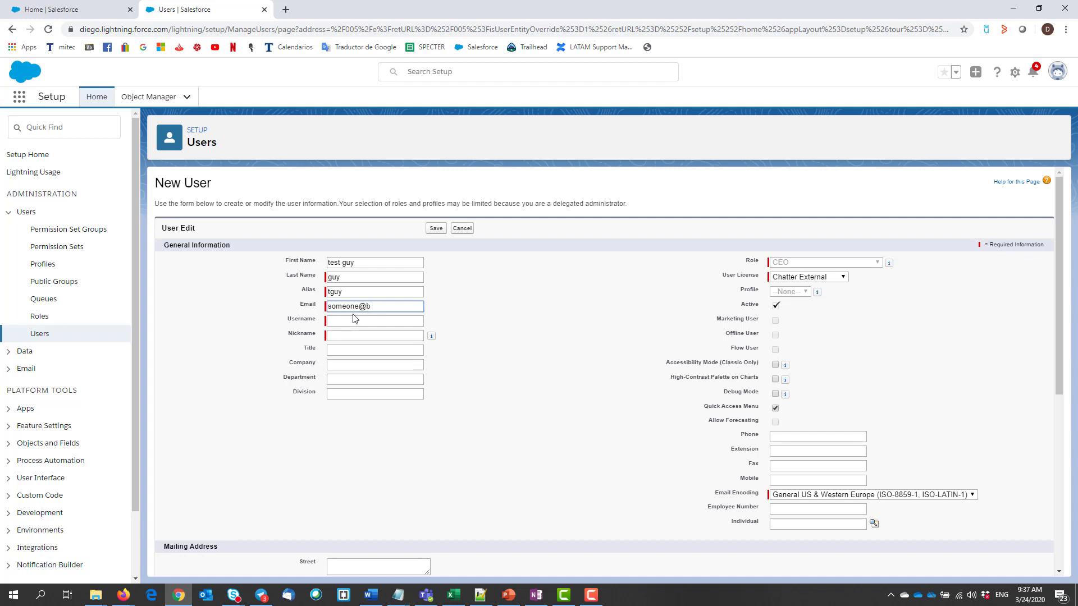
Finish the e-mail address, choose the Salesforce Platform licence and the Helpdesk Staff role
type("mc.com")
left_click(493, 314)
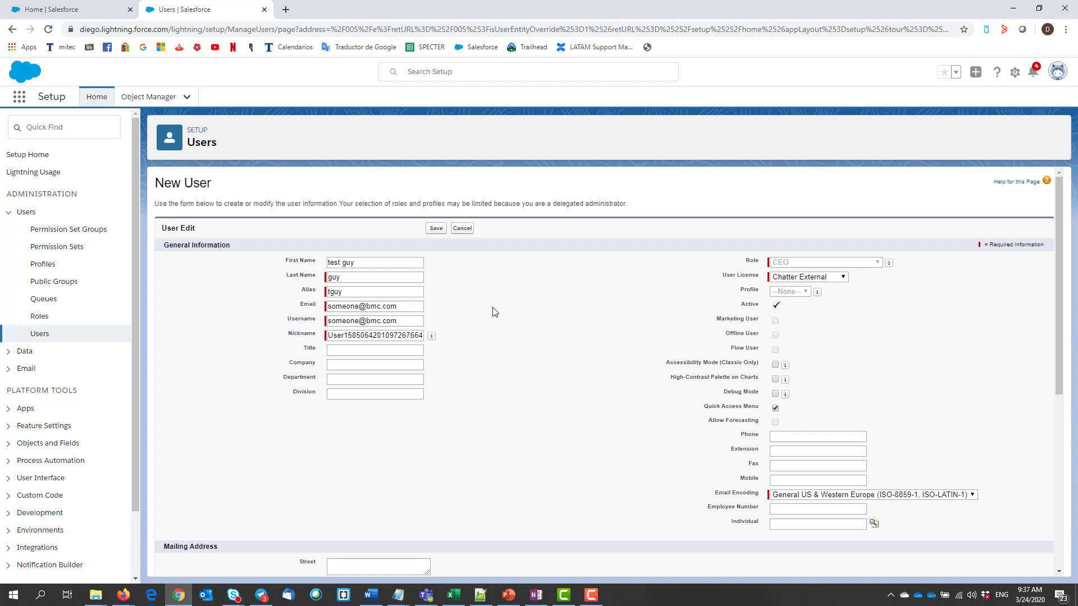
left_click(843, 278)
left_click(819, 312)
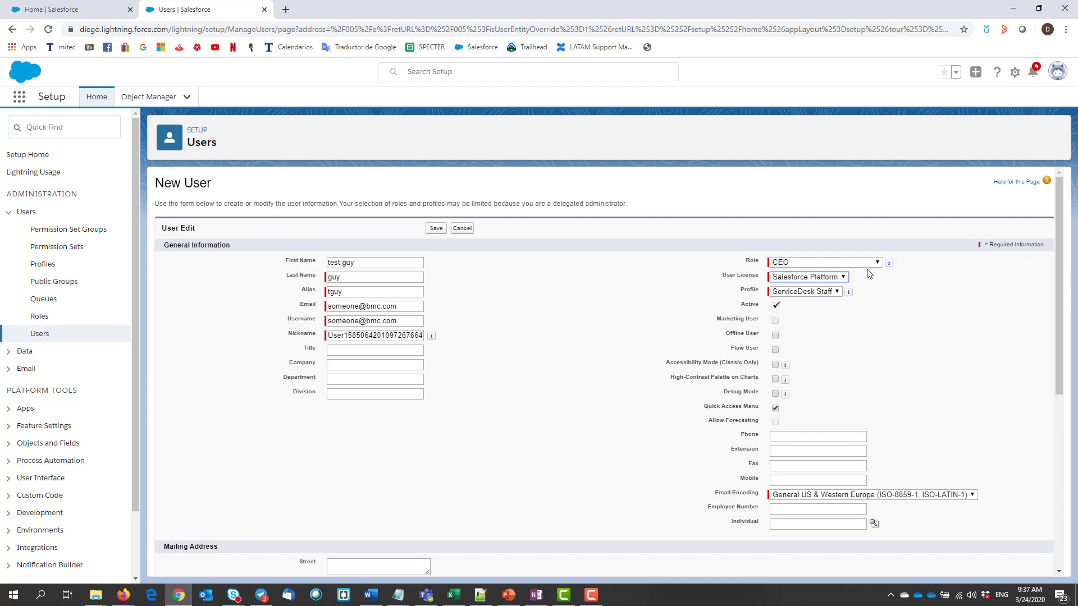
left_click(861, 262)
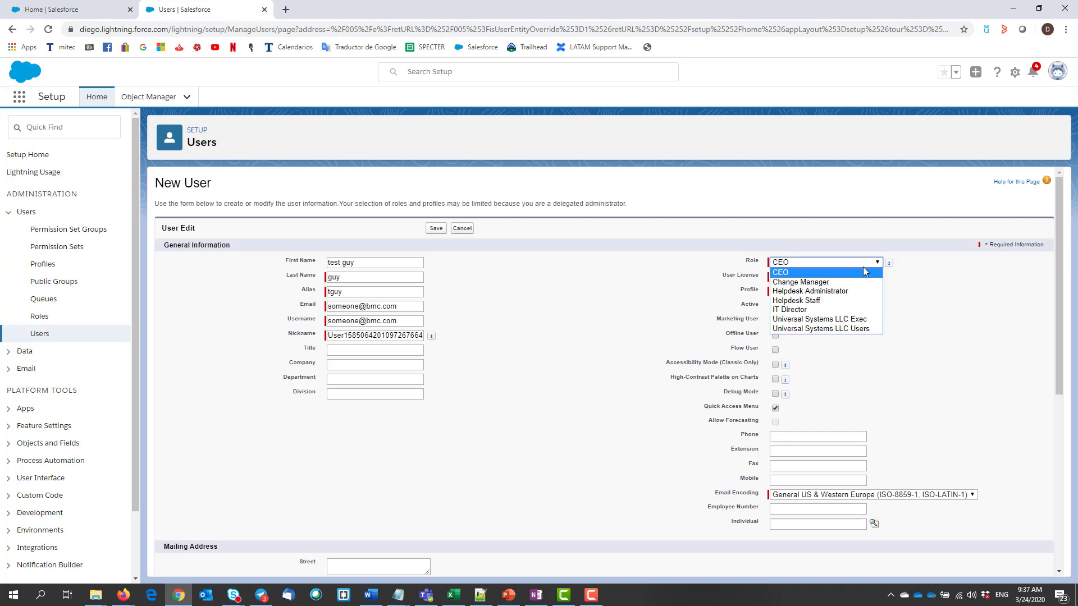
left_click(842, 301)
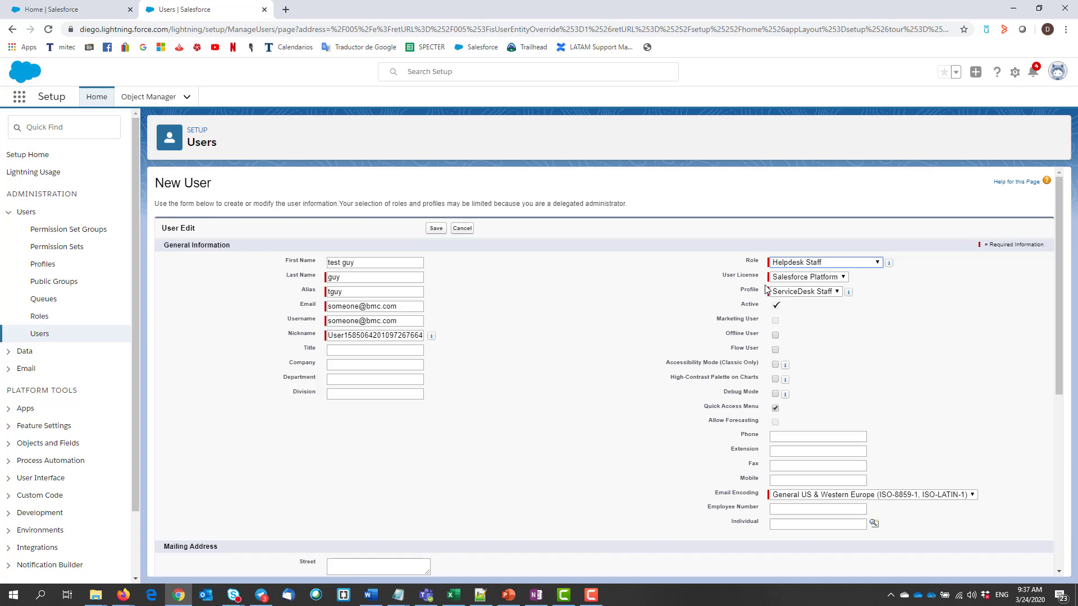
Keep ServiceDesk Staff as the profile and save the new user
left_click(808, 292)
left_click(799, 303)
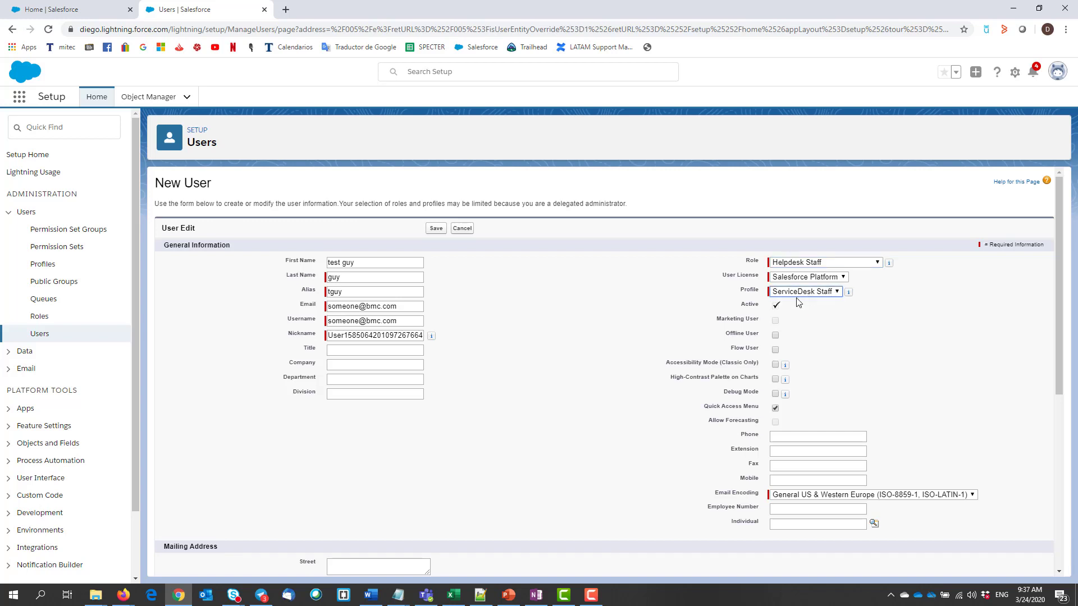
left_click(436, 228)
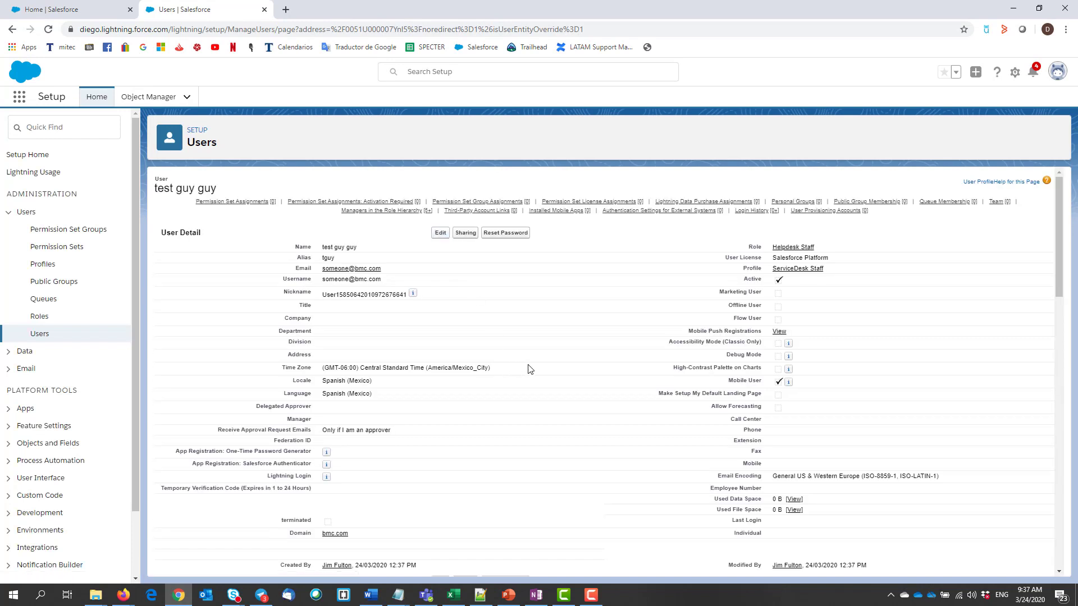
scroll(556, 325, "down", 8)
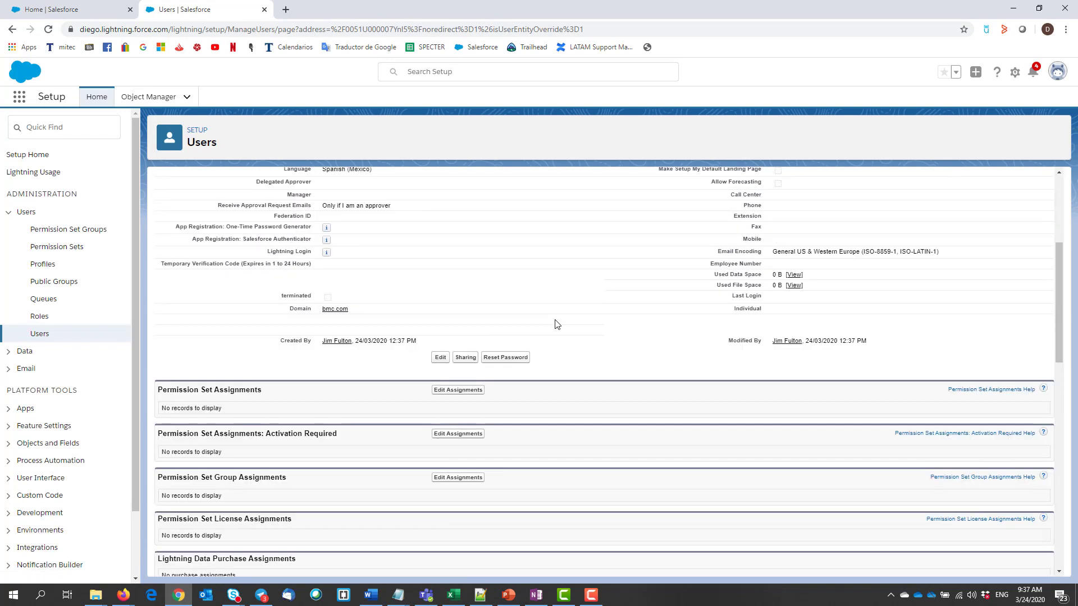
scroll(555, 324, "up", 4)
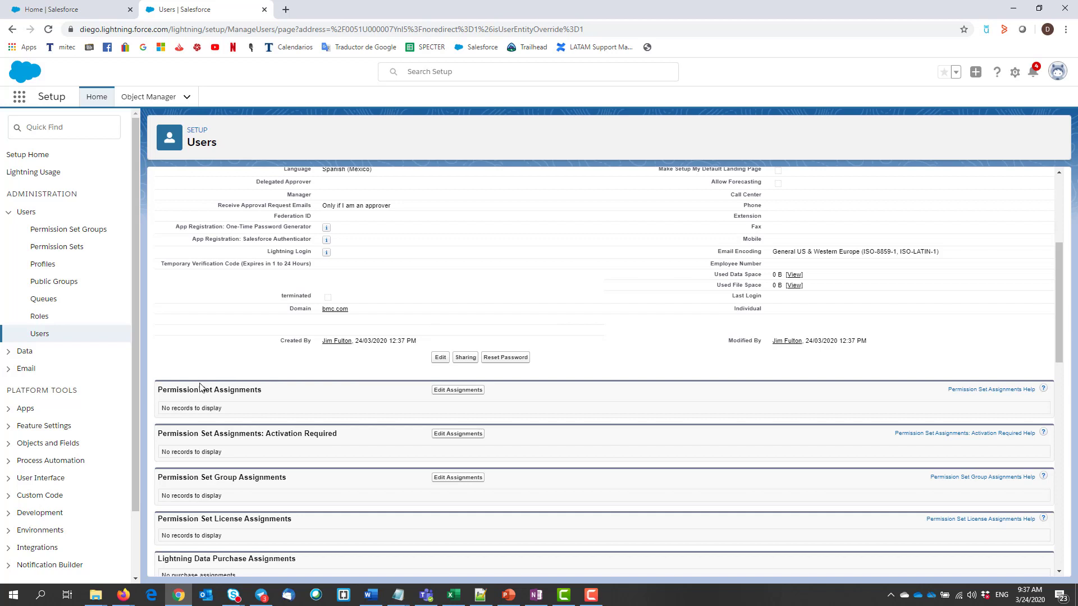
Move ServiceDesk Staff into the new user's Enabled Permission Sets and save the assignment
left_click(450, 391)
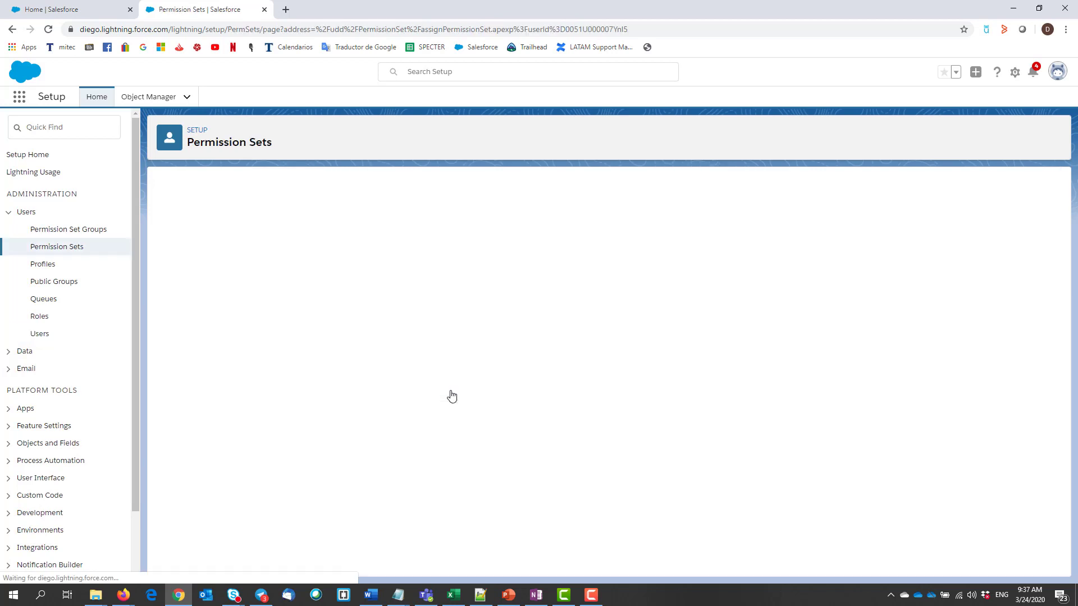
left_click(223, 257)
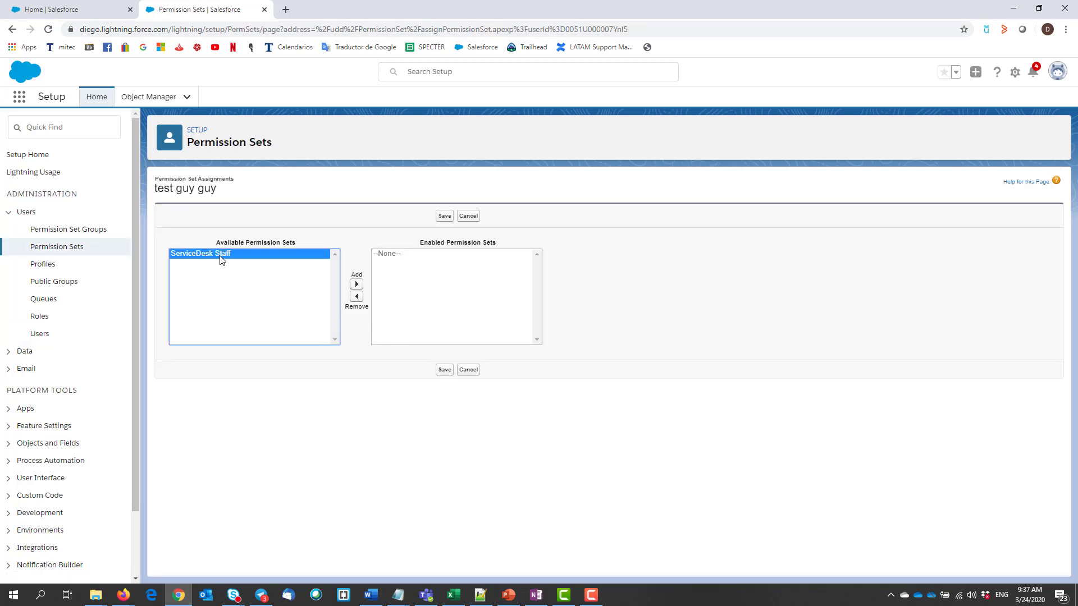
left_click(356, 284)
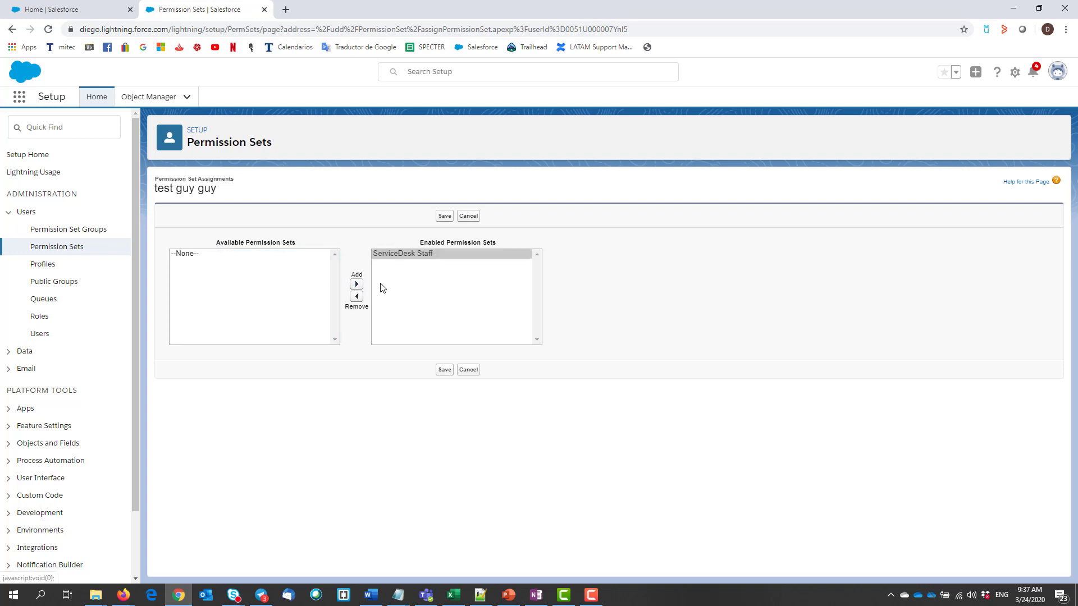
left_click(445, 217)
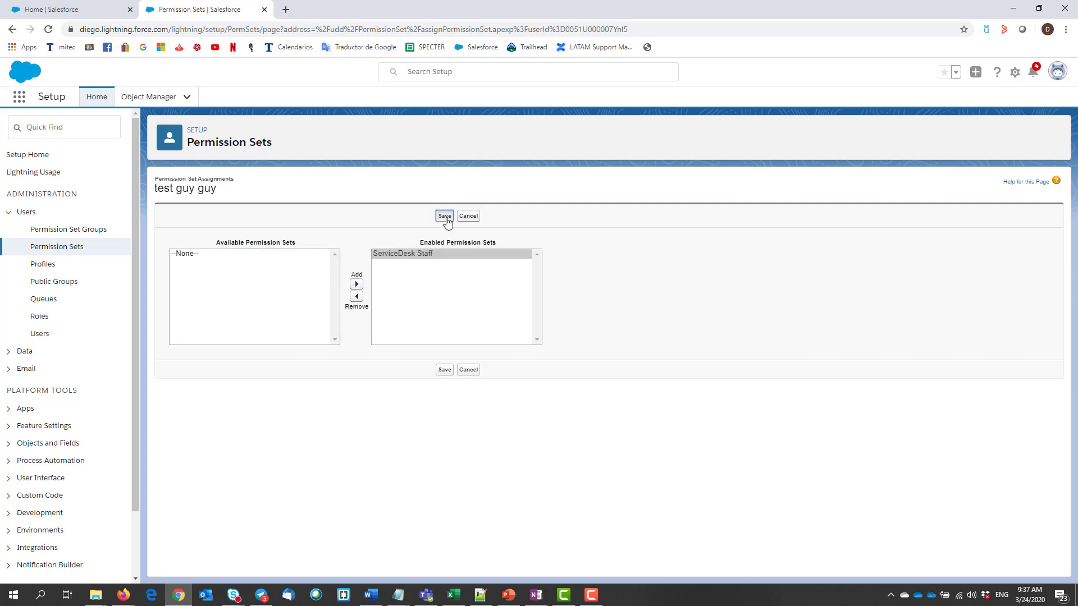